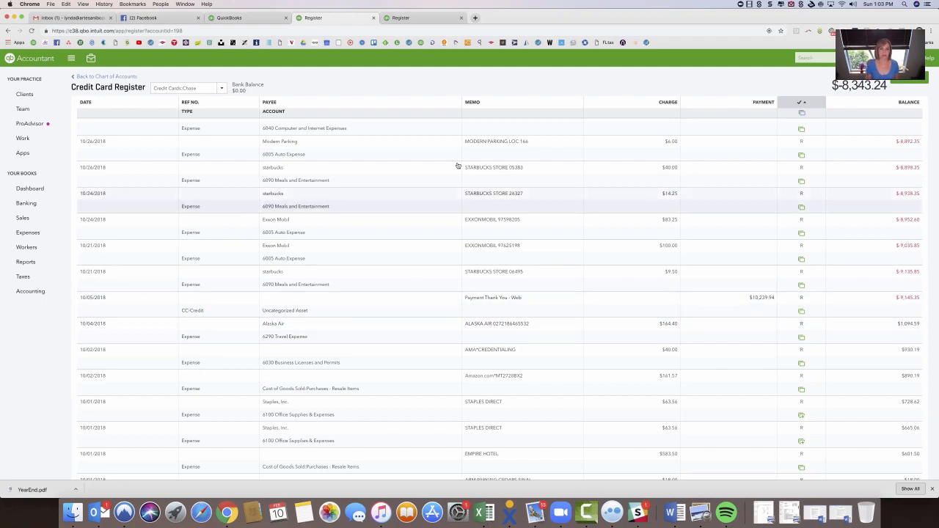
Switch to the Checking register, bring up Reports in a new browser tab and open the Balance Sheet.
{"action": "left_click", "coordinate": [399, 18]}
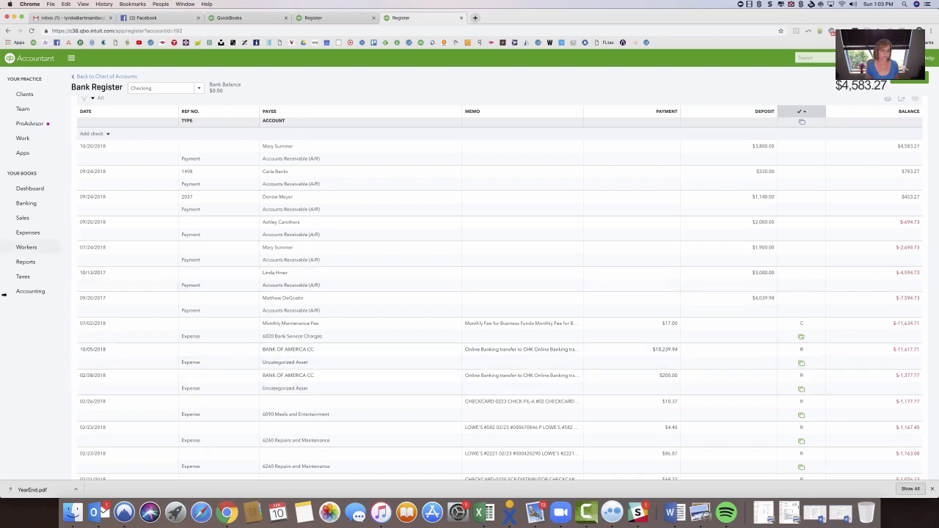
{"action": "right_click", "coordinate": [27, 262]}
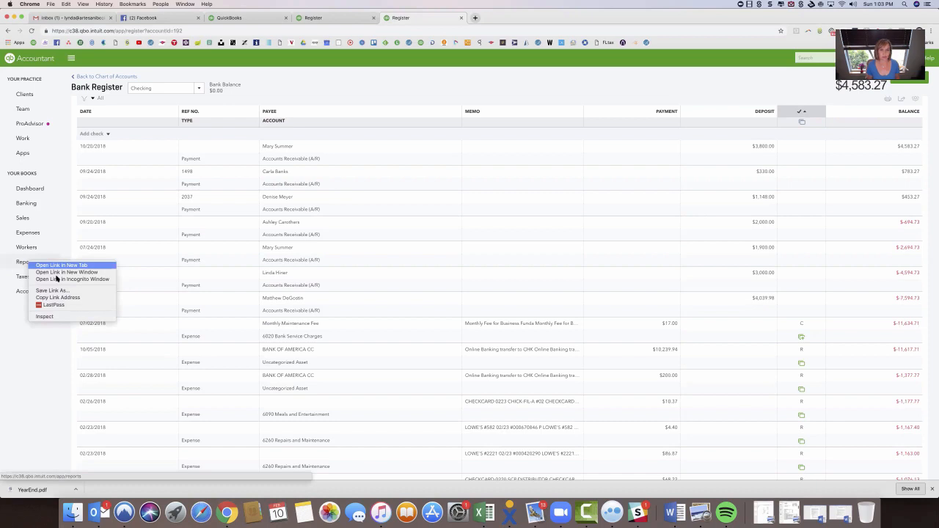
{"action": "left_click", "coordinate": [53, 266]}
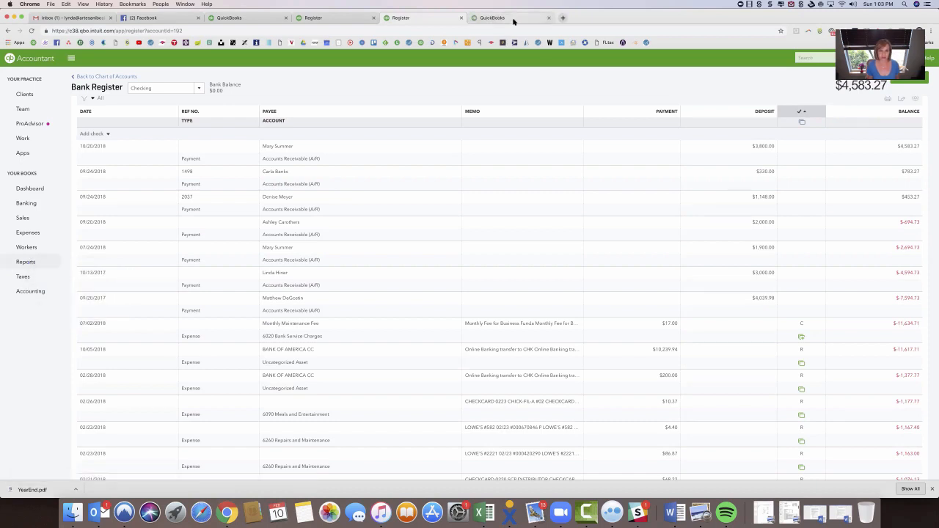
{"action": "left_click", "coordinate": [513, 22]}
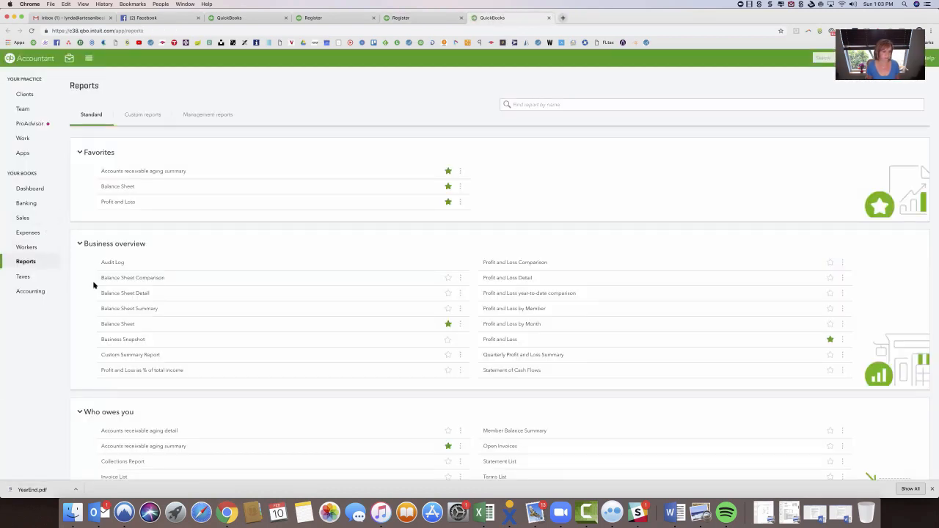
{"action": "left_click", "coordinate": [126, 188]}
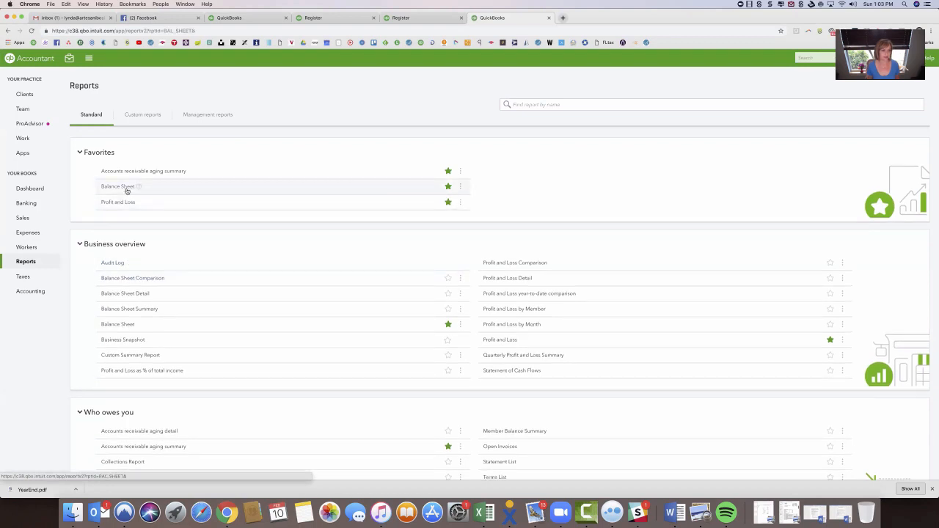
Set the Balance Sheet's report period to Last Year and run the report.
{"action": "scroll", "coordinate": [168, 139], "scroll_direction": "down", "scroll_amount": 3}
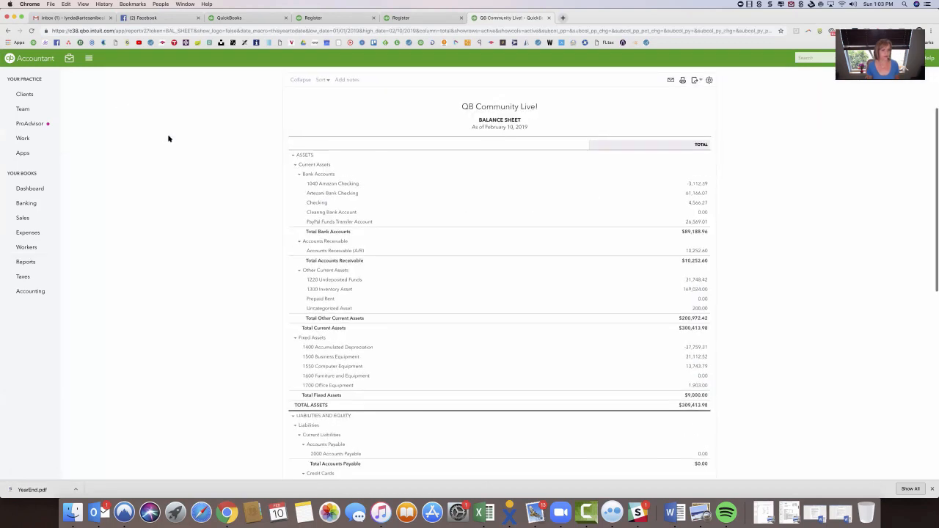
{"action": "scroll", "coordinate": [168, 139], "scroll_direction": "up", "scroll_amount": 3}
{"action": "left_click", "coordinate": [139, 116]}
{"action": "scroll", "coordinate": [135, 232], "scroll_direction": "down", "scroll_amount": 2}
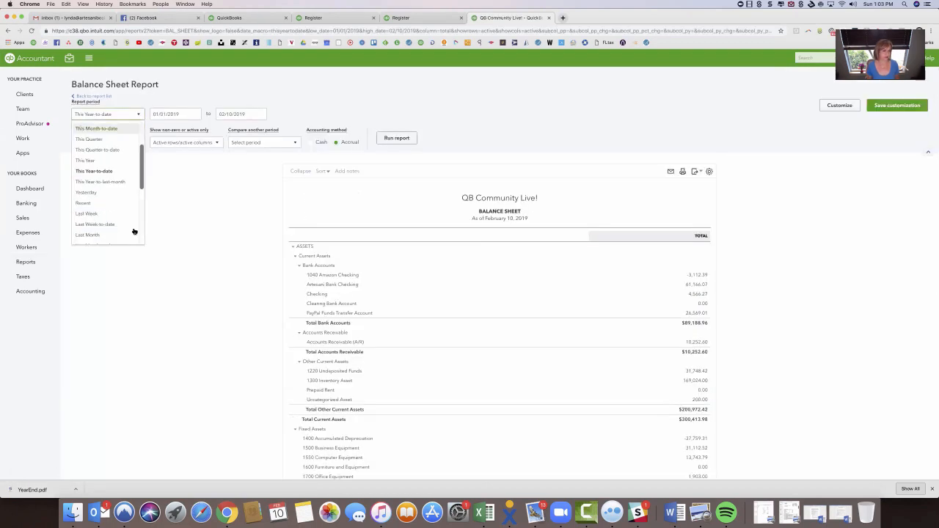
{"action": "scroll", "coordinate": [134, 232], "scroll_direction": "down", "scroll_amount": 3}
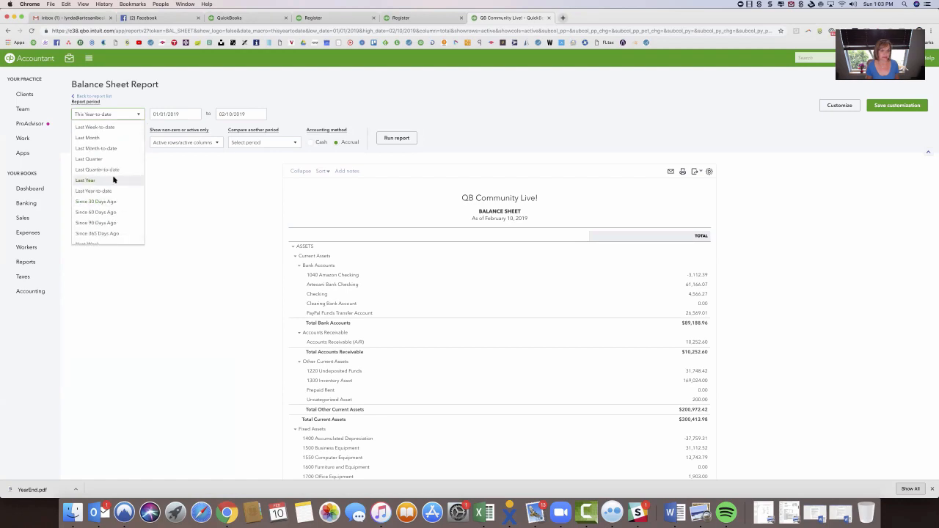
{"action": "left_click", "coordinate": [113, 179]}
{"action": "left_click", "coordinate": [396, 138]}
{"action": "scroll", "coordinate": [545, 299], "scroll_direction": "down", "scroll_amount": 3}
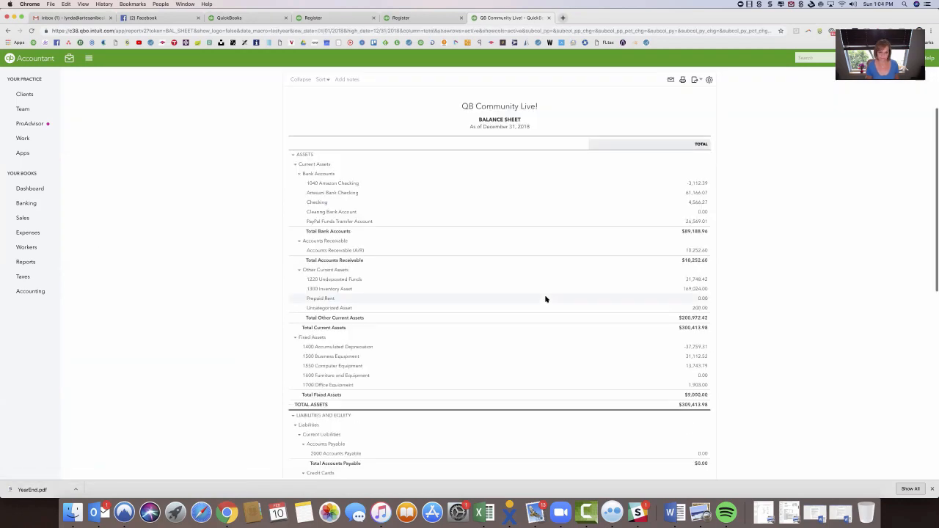
Drill into the Uncategorized Asset amount on the Balance Sheet and open the 10/05/2018 credit card credit.
{"action": "scroll", "coordinate": [599, 381], "scroll_direction": "down", "scroll_amount": 1}
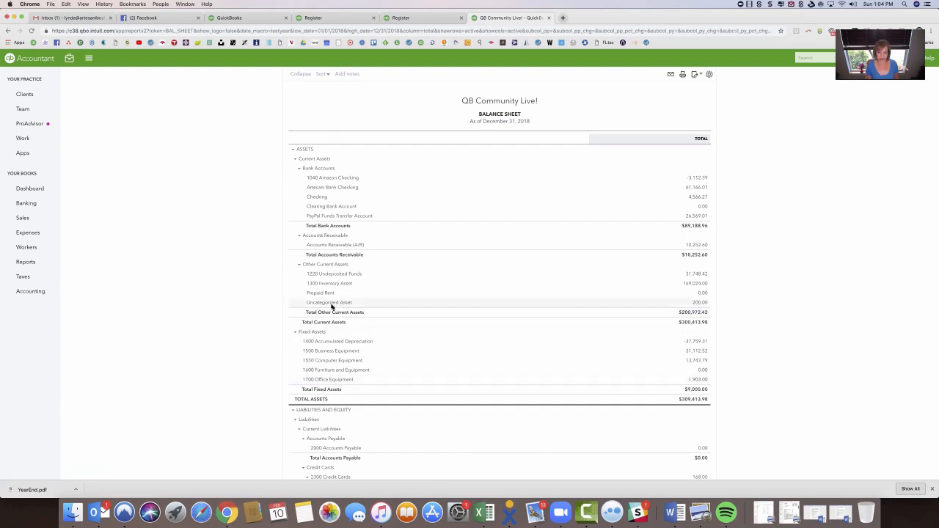
{"action": "left_click", "coordinate": [698, 302]}
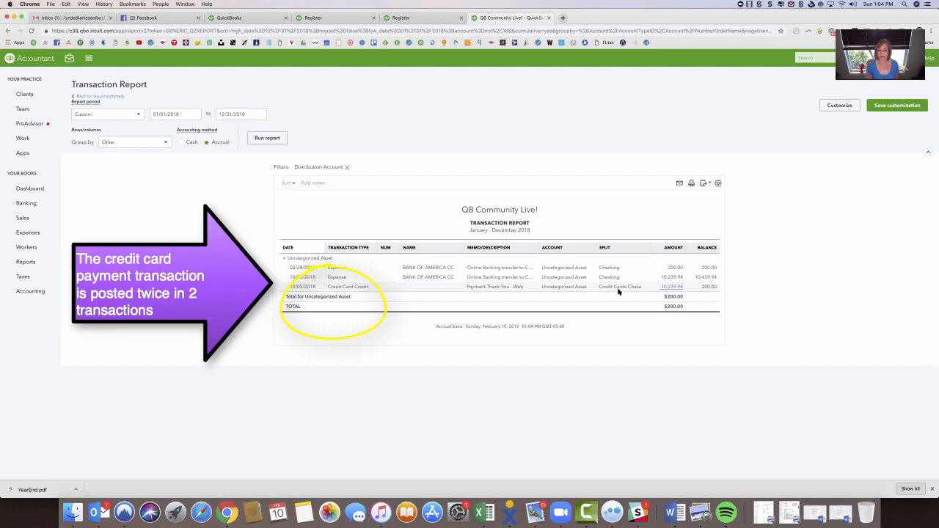
{"action": "left_click", "coordinate": [356, 289]}
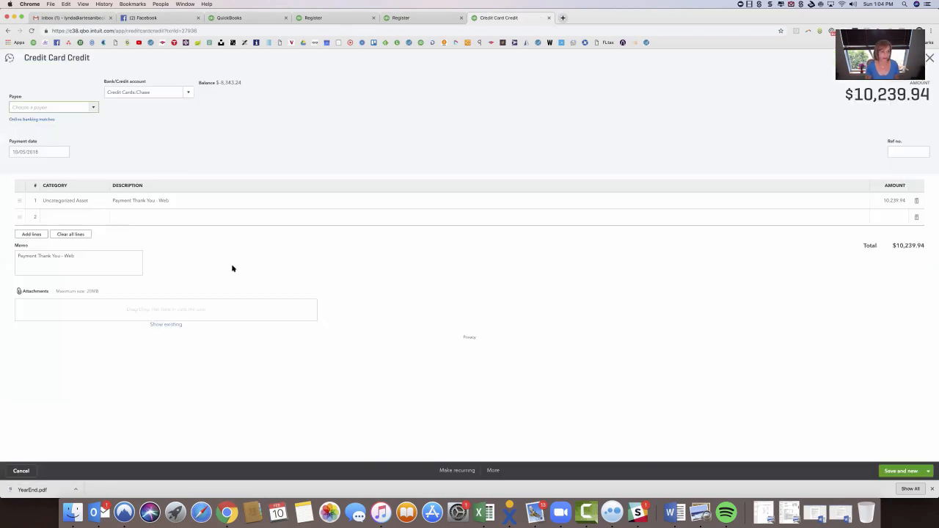
Recategorize the credit card credit from Uncategorized Asset to Checking and save it, accepting the change to a reconciled transaction.
{"action": "left_click", "coordinate": [99, 203]}
{"action": "type", "text": "check"}
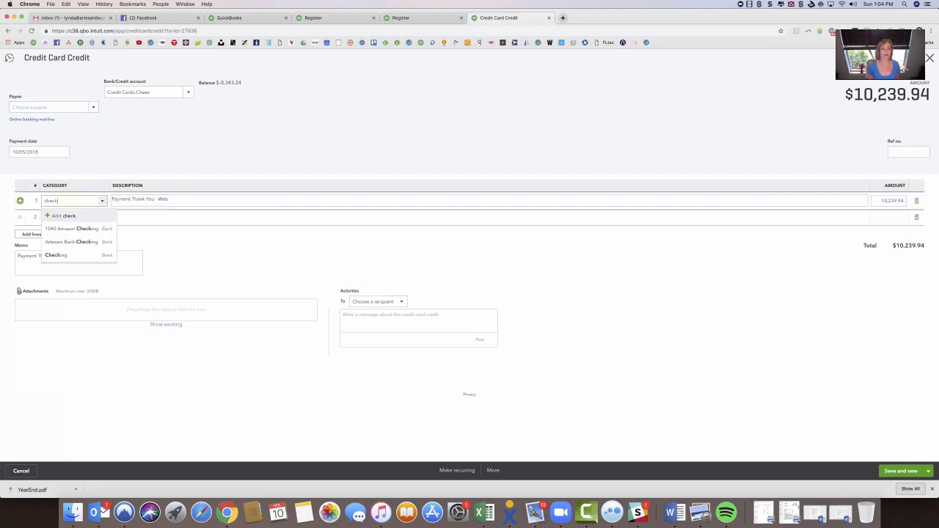
{"action": "left_click", "coordinate": [73, 255]}
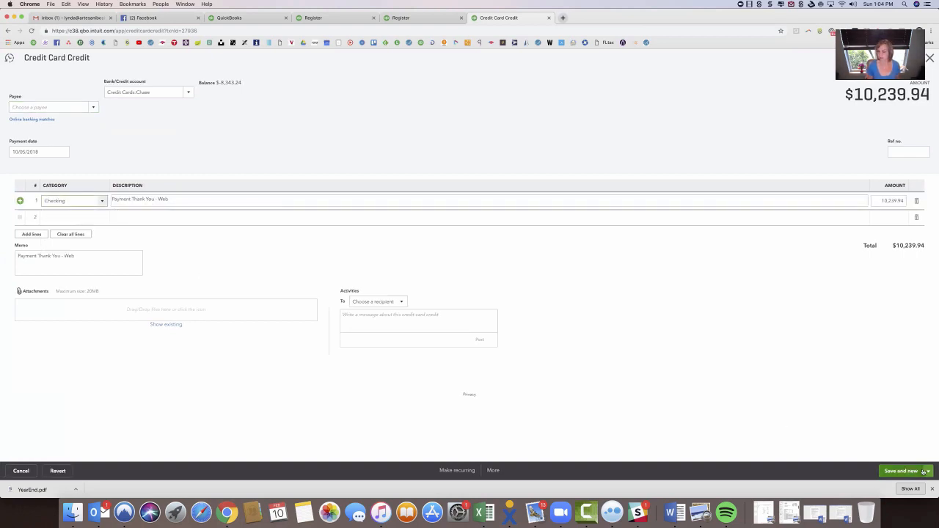
{"action": "left_click", "coordinate": [923, 472]}
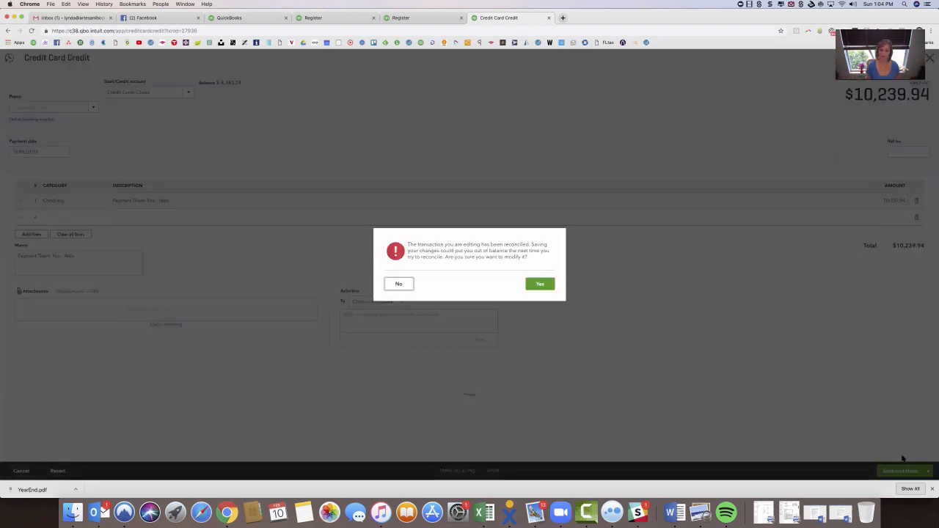
{"action": "left_click", "coordinate": [543, 285]}
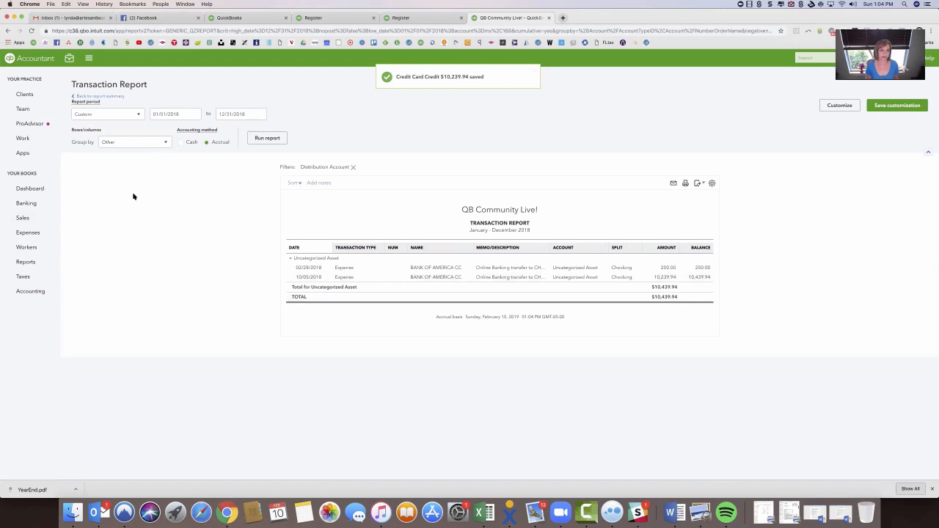
Recategorize the 10/05/2018 Bank of America CC expense to Credit Cards:Chase, save it and return to the Balance Sheet.
{"action": "left_click", "coordinate": [516, 276]}
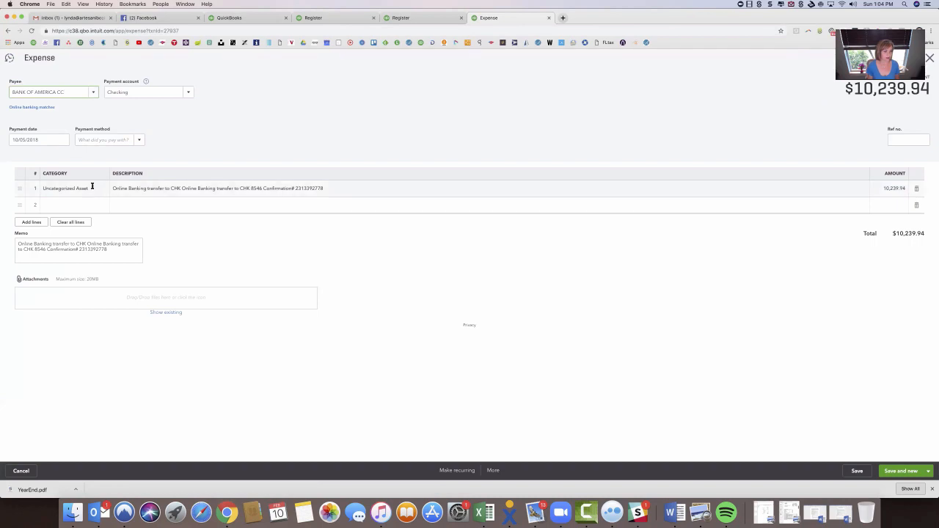
{"action": "left_click", "coordinate": [90, 187]}
{"action": "type", "text": "c"}
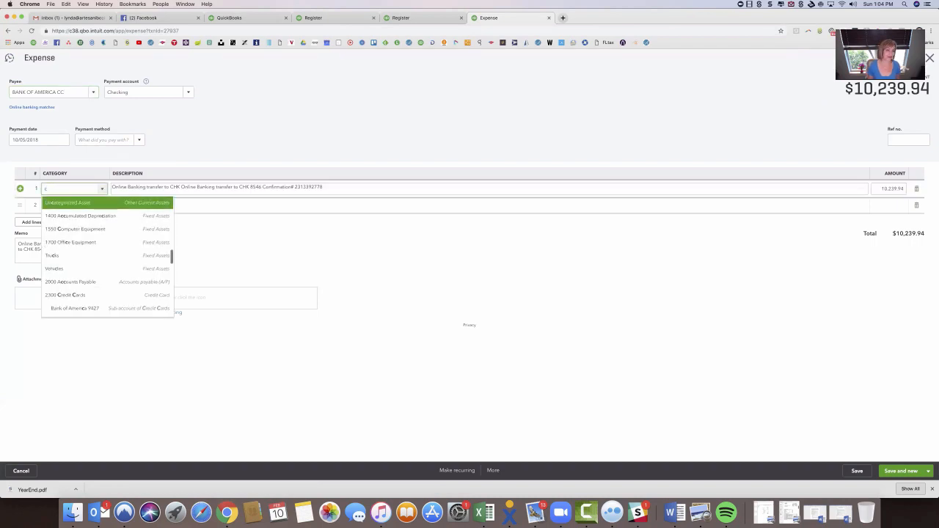
{"action": "type", "text": "ras"}
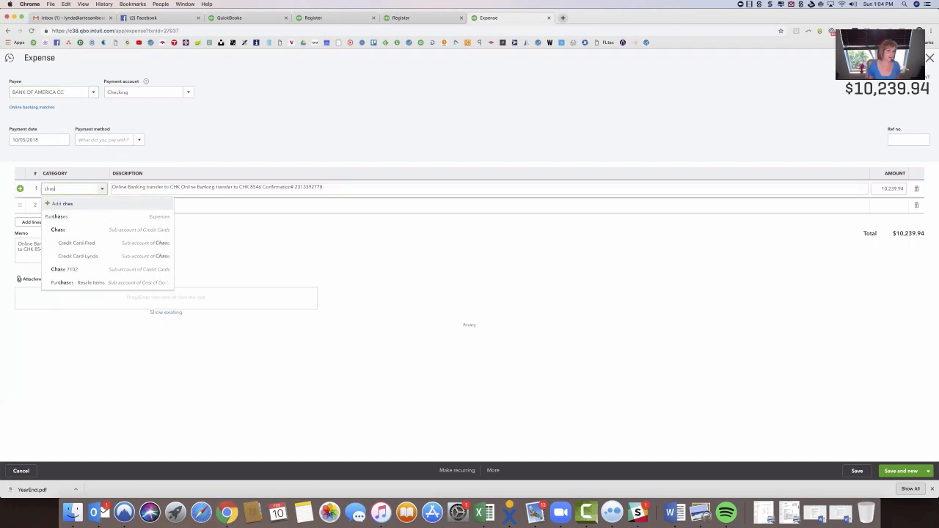
{"action": "left_click", "coordinate": [58, 229]}
{"action": "left_click", "coordinate": [857, 470]}
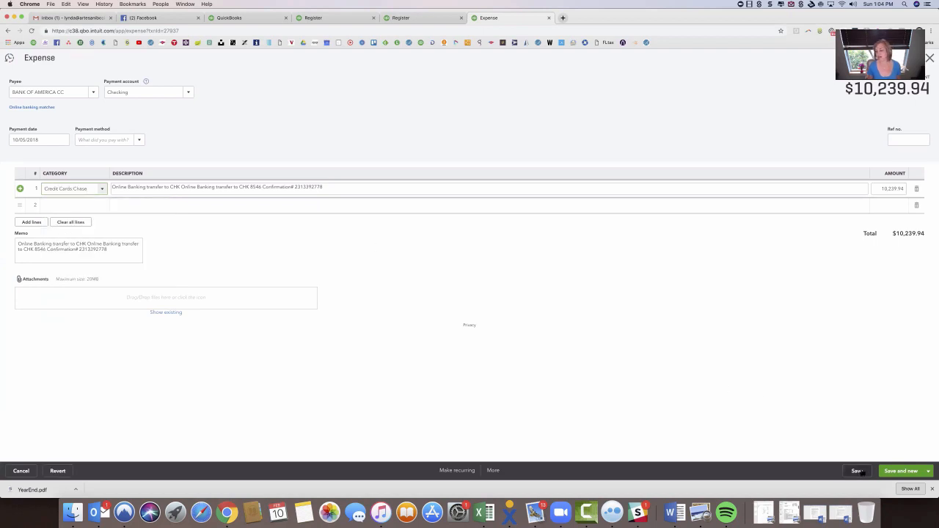
{"action": "left_click", "coordinate": [542, 281]}
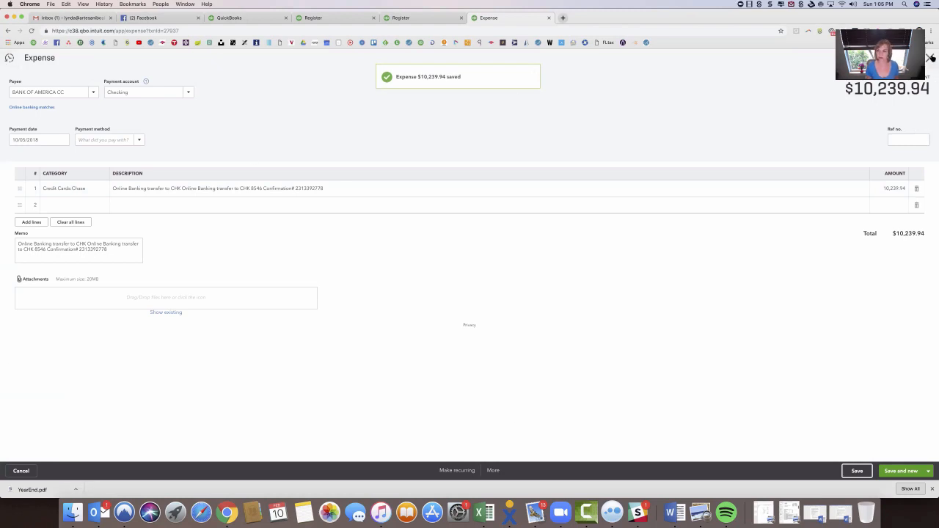
{"action": "left_click", "coordinate": [930, 58]}
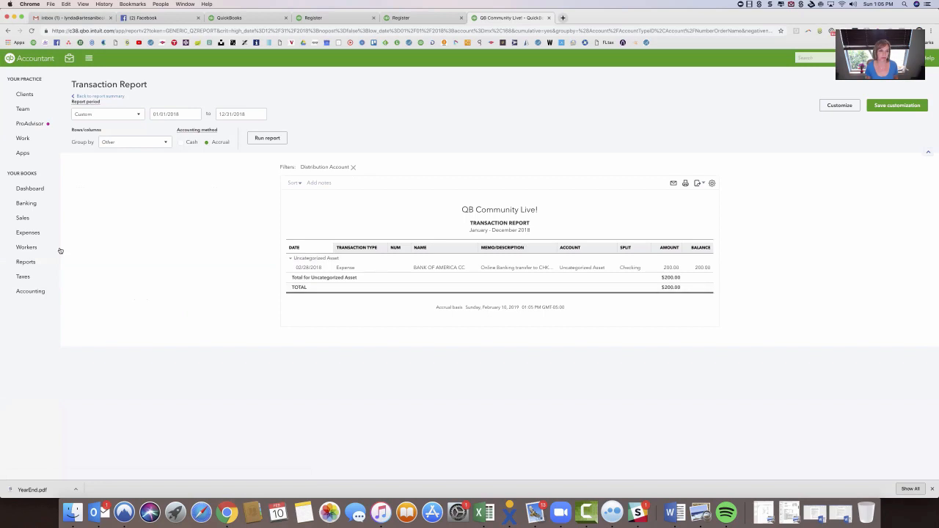
{"action": "left_click", "coordinate": [99, 96]}
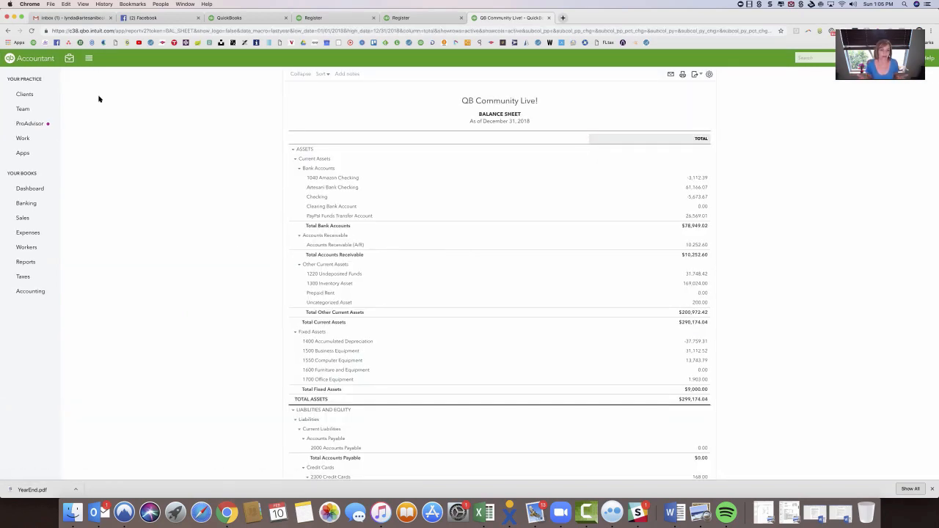
Start a Credit Cards:Chase reconciliation with ending balance 0.00 and ending date 11/30/18, and save it unfinished.
{"action": "left_click", "coordinate": [69, 58]}
{"action": "left_click", "coordinate": [109, 156]}
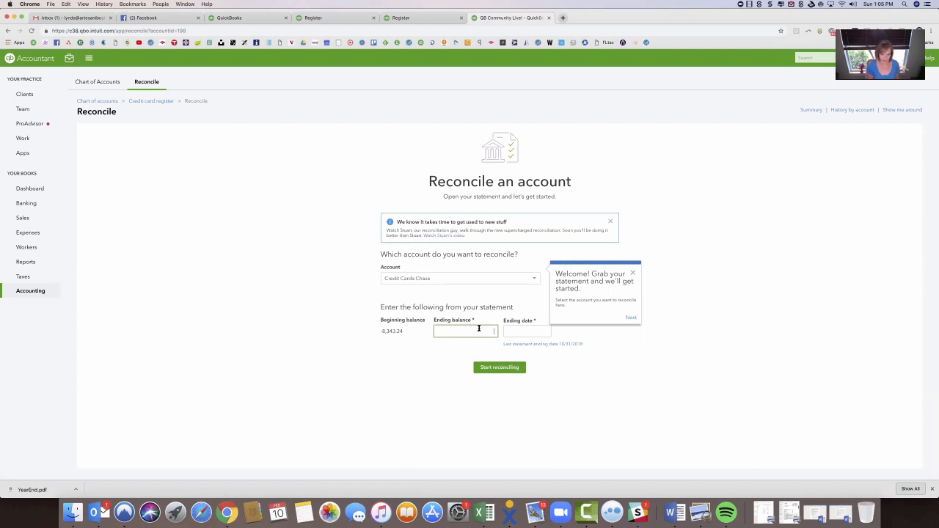
{"action": "key", "text": "Tab"}
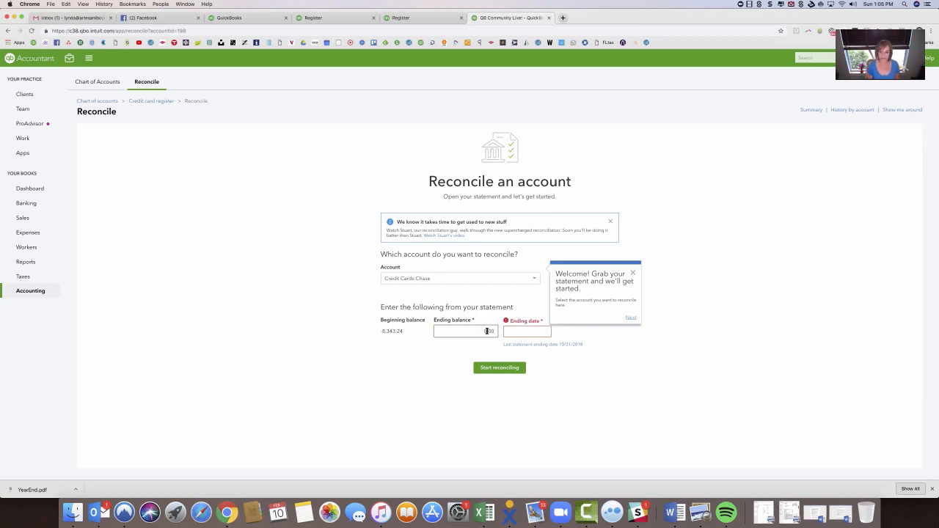
{"action": "key", "text": "Tab"}
{"action": "type", "text": "11/"}
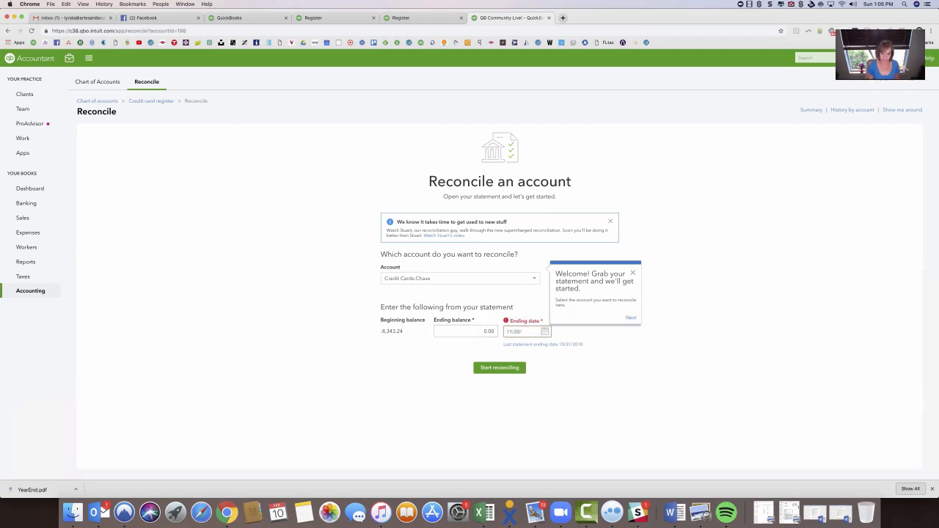
{"action": "type", "text": "30/18"}
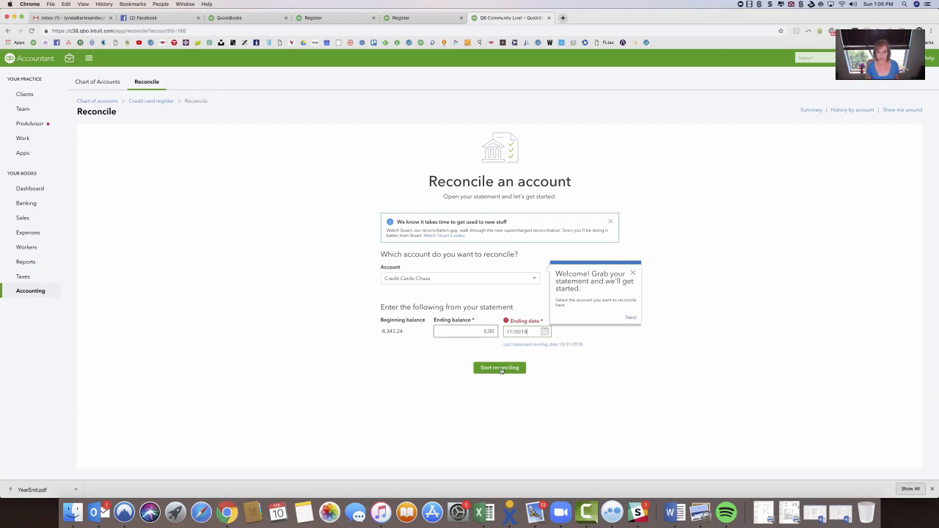
{"action": "left_click", "coordinate": [501, 368]}
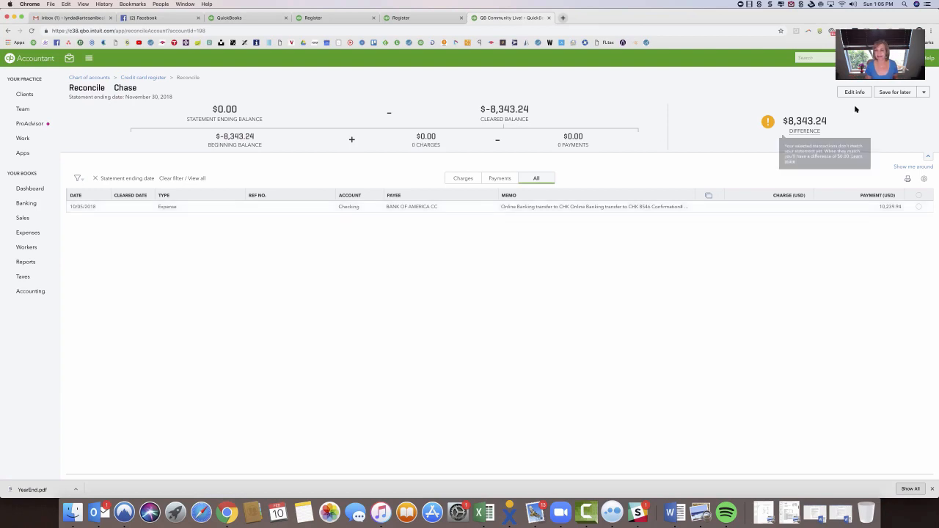
{"action": "left_click", "coordinate": [904, 94]}
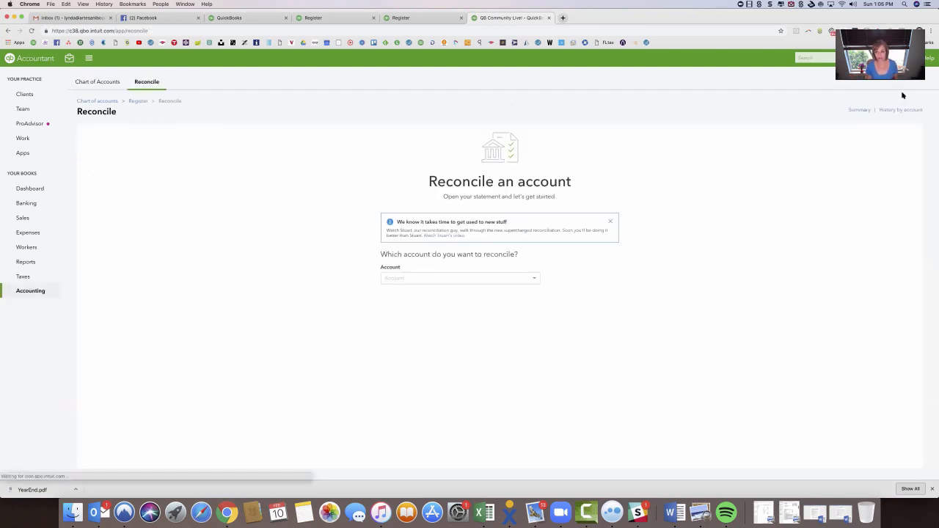
Set up a reconciliation of the Checking account with ending balance 0.00 and ending date 11/30/2018.
{"action": "left_click", "coordinate": [534, 280]}
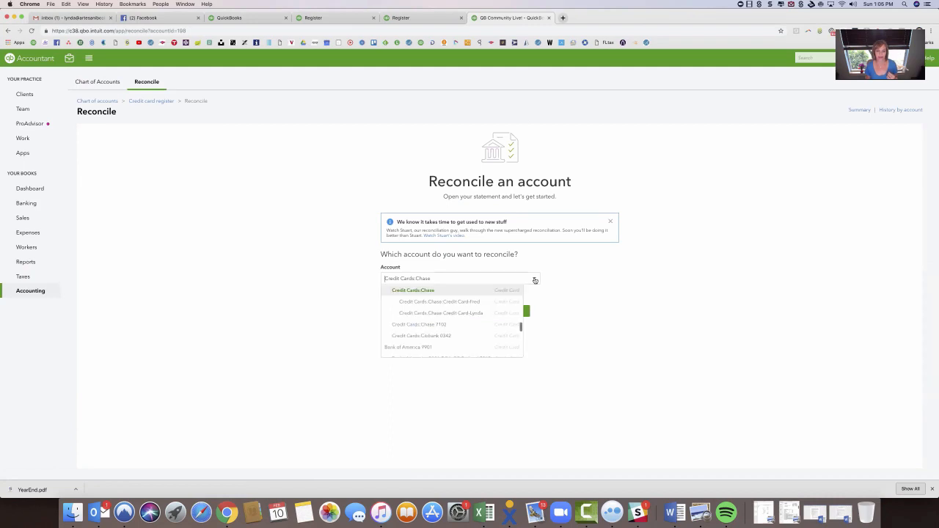
{"action": "scroll", "coordinate": [455, 301], "scroll_direction": "up", "scroll_amount": 3}
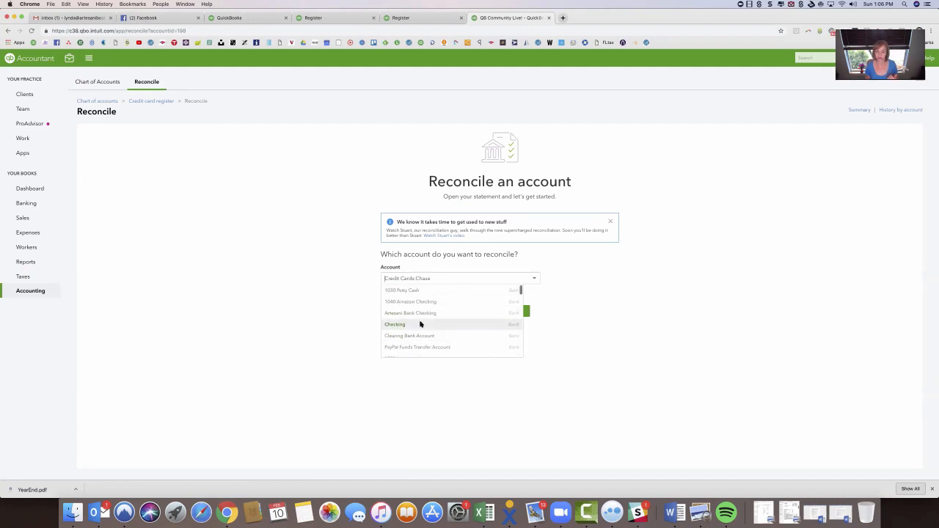
{"action": "left_click", "coordinate": [419, 323]}
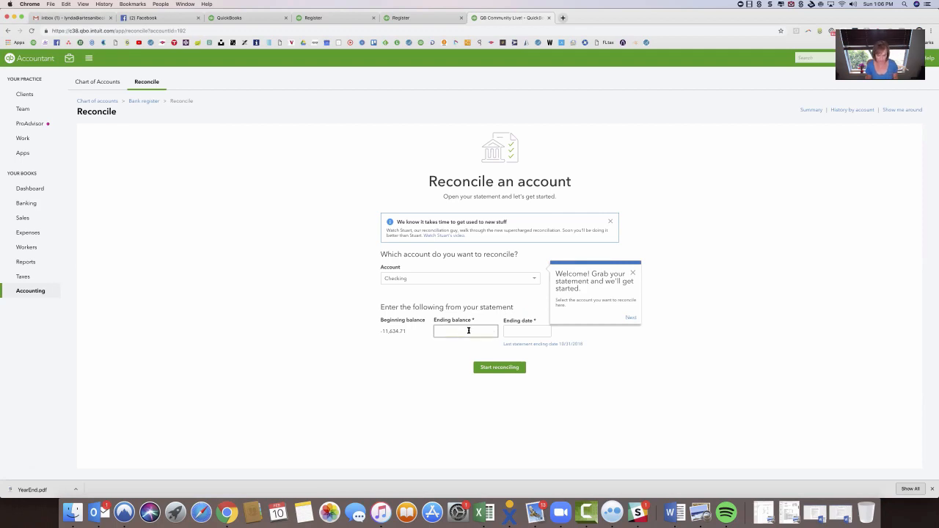
{"action": "left_click", "coordinate": [513, 330]}
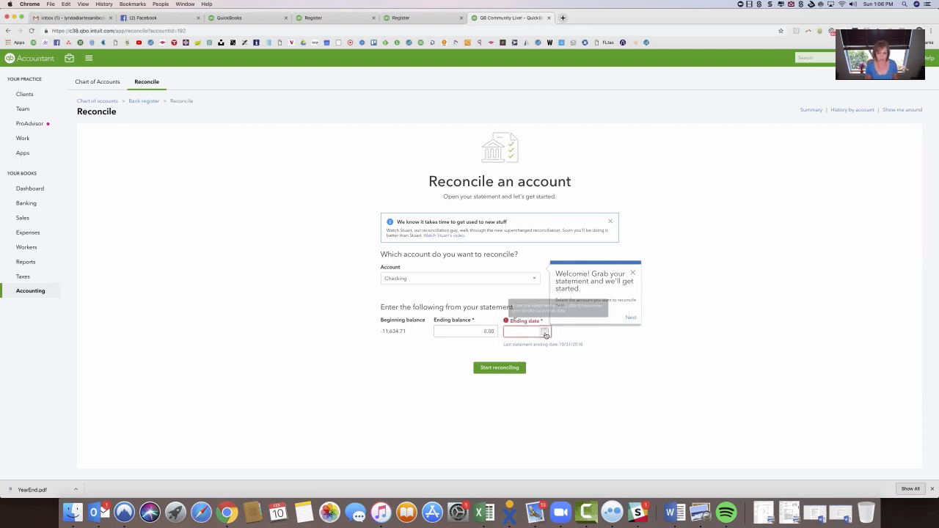
{"action": "left_click", "coordinate": [545, 333]}
{"action": "left_click", "coordinate": [512, 350]}
{"action": "left_click", "coordinate": [513, 350]}
{"action": "left_click", "coordinate": [513, 350]}
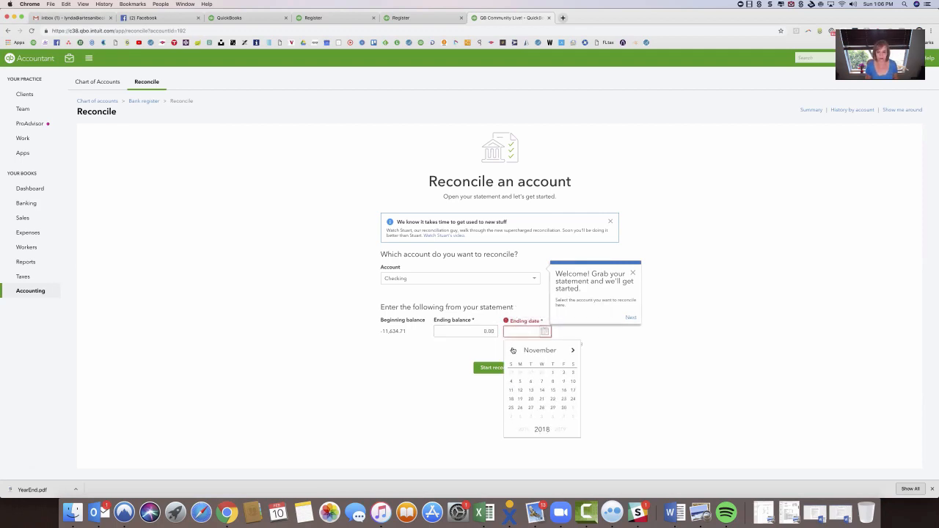
{"action": "left_click", "coordinate": [541, 399]}
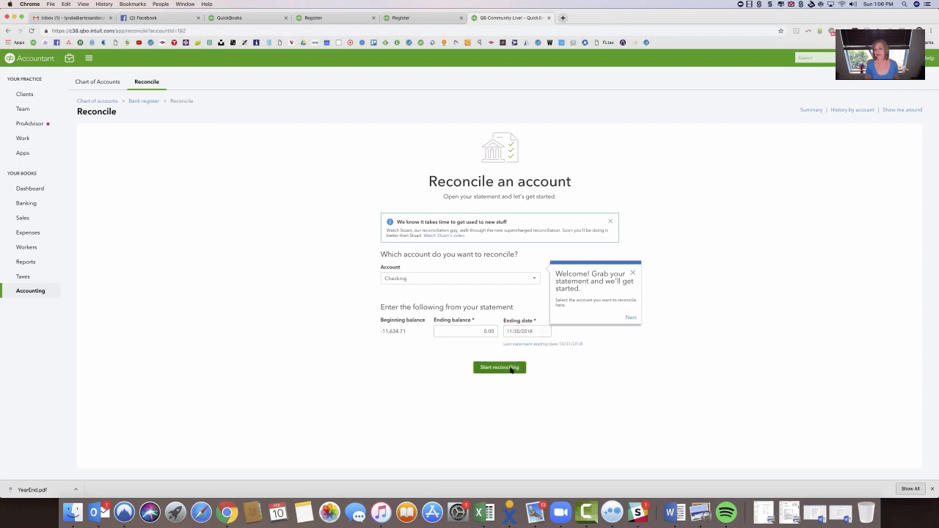
Start the Checking reconciliation and open the 10/05/2018 credit card credit from it for full editing.
{"action": "left_click", "coordinate": [511, 369]}
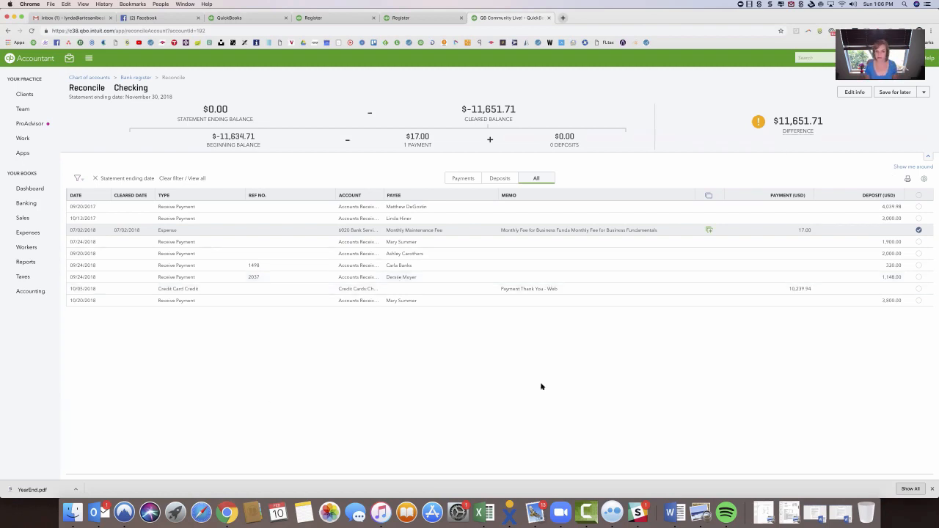
{"action": "left_click", "coordinate": [519, 290]}
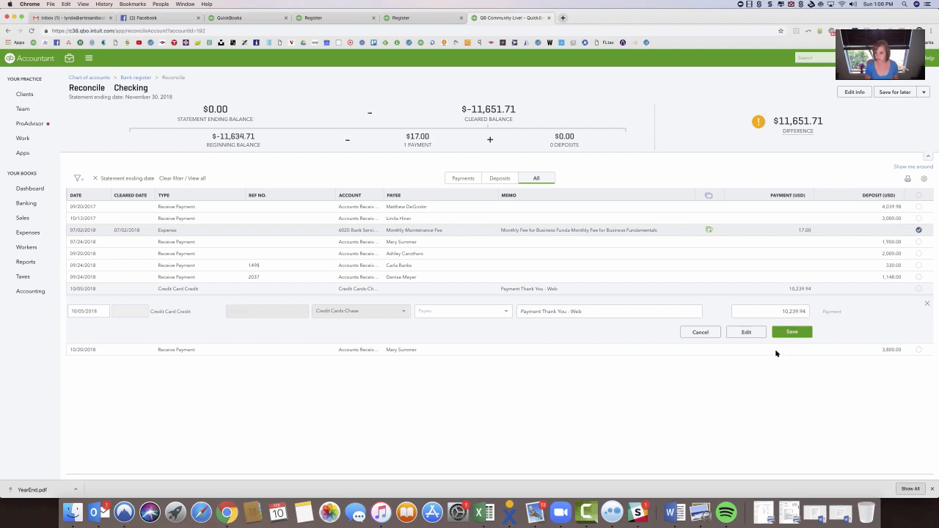
{"action": "left_click", "coordinate": [746, 332]}
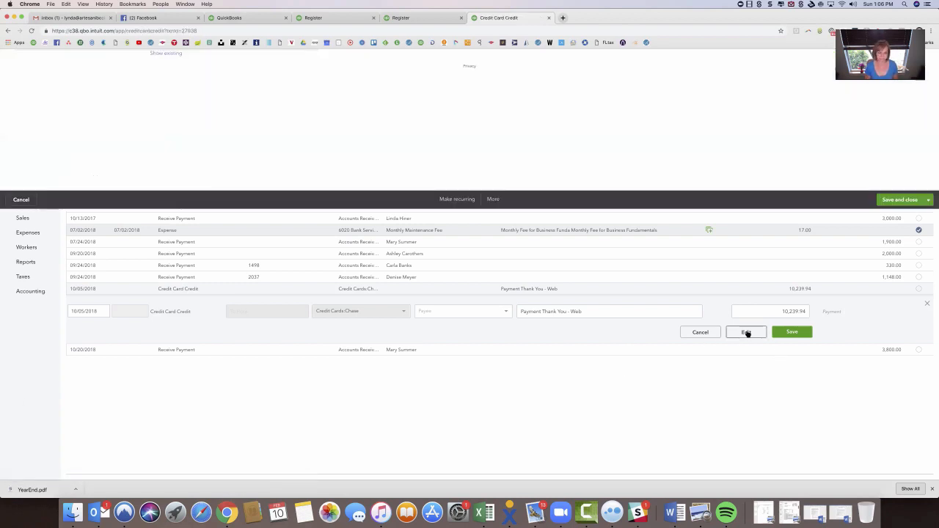
{"action": "left_click", "coordinate": [488, 472]}
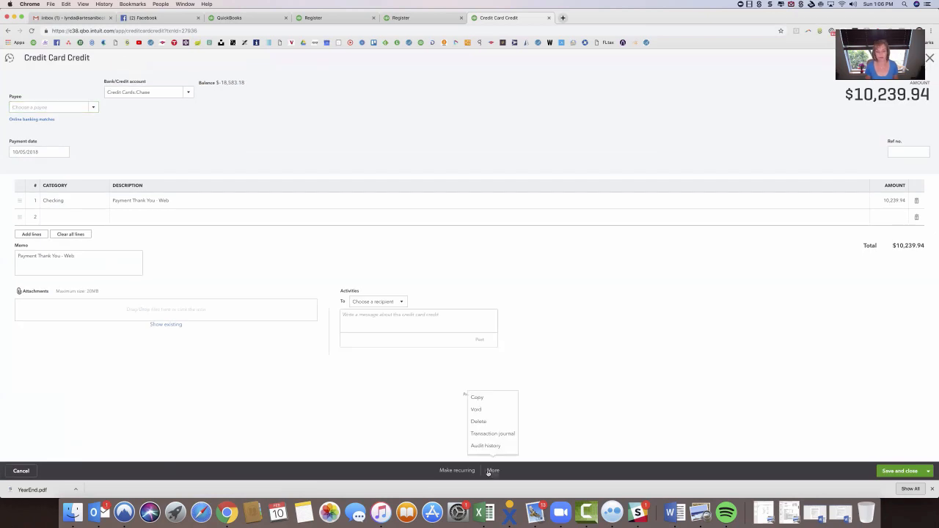
{"action": "left_click", "coordinate": [485, 411]}
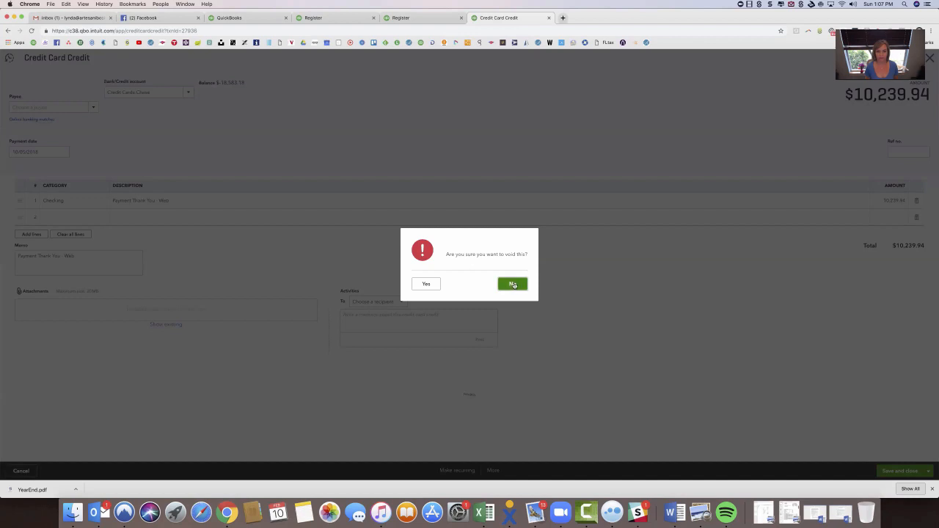
{"action": "left_click", "coordinate": [515, 286]}
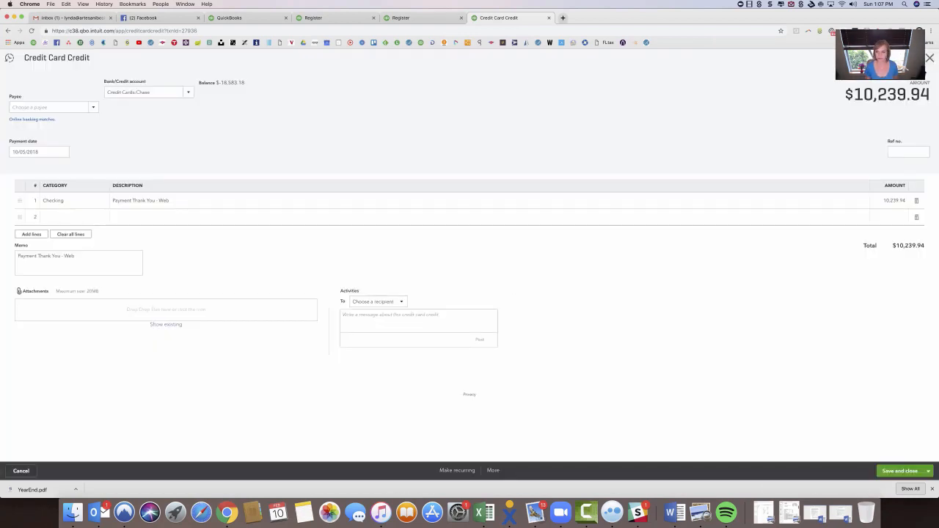
Void the 10/05/2018 credit card credit and save the Checking reconciliation for later.
{"action": "left_click", "coordinate": [492, 470]}
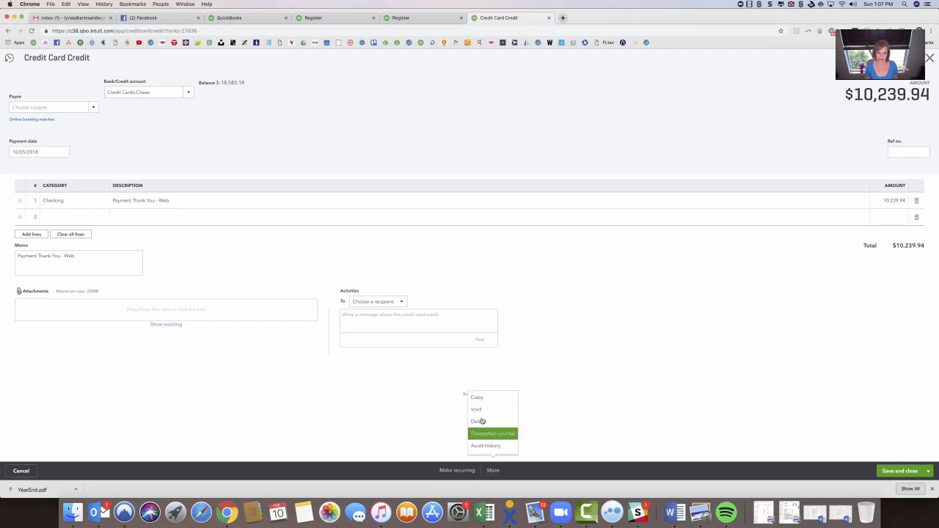
{"action": "left_click", "coordinate": [486, 409]}
{"action": "left_click", "coordinate": [425, 284]}
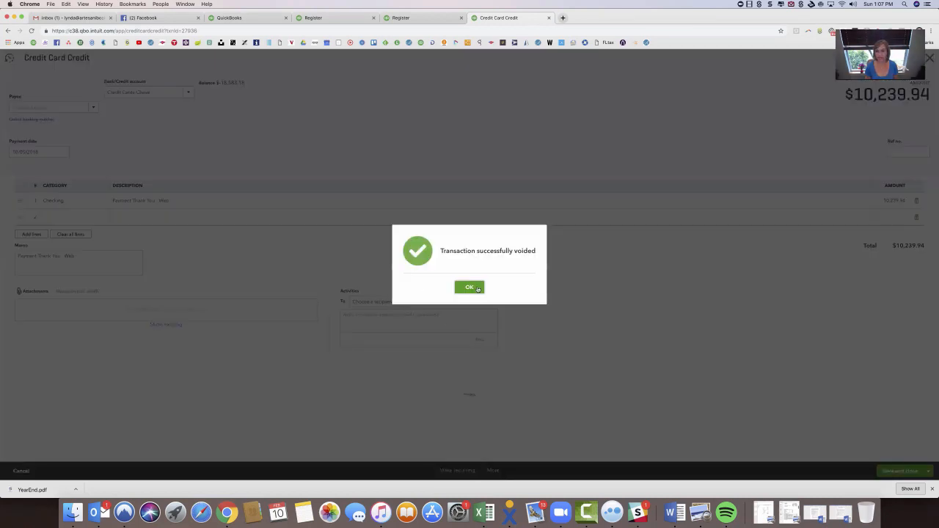
{"action": "left_click", "coordinate": [469, 287]}
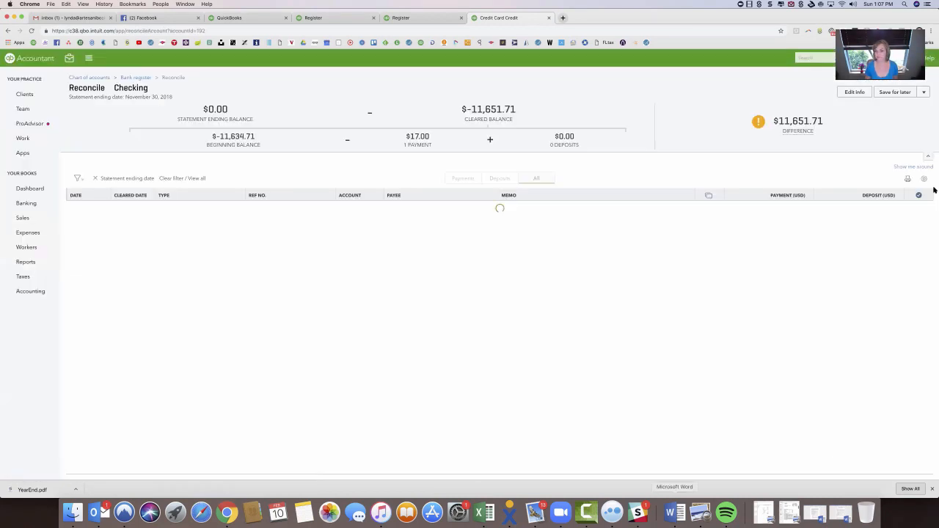
{"action": "left_click", "coordinate": [903, 96]}
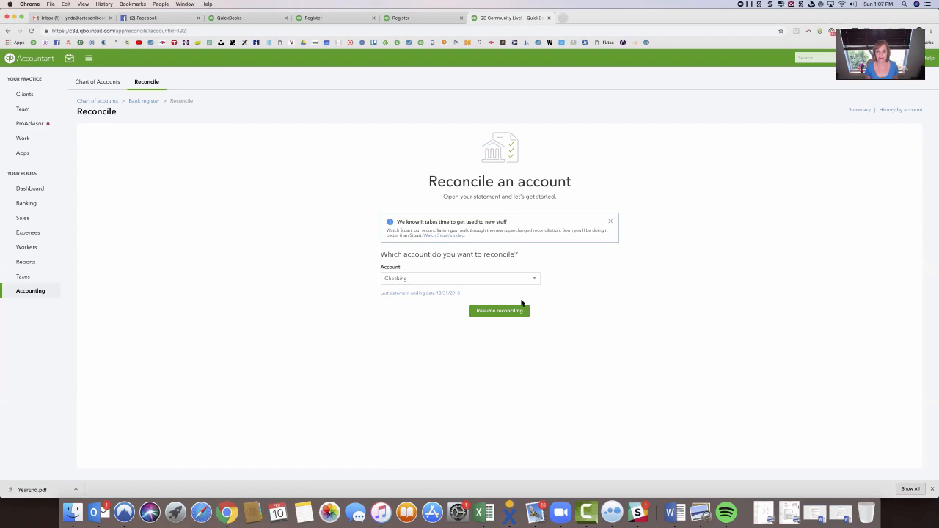
Return to the Checking register and examine the voided credit, the 10/05/2018 Bank of America CC expense and the other transactions' reconciled status.
{"action": "left_click", "coordinate": [143, 101]}
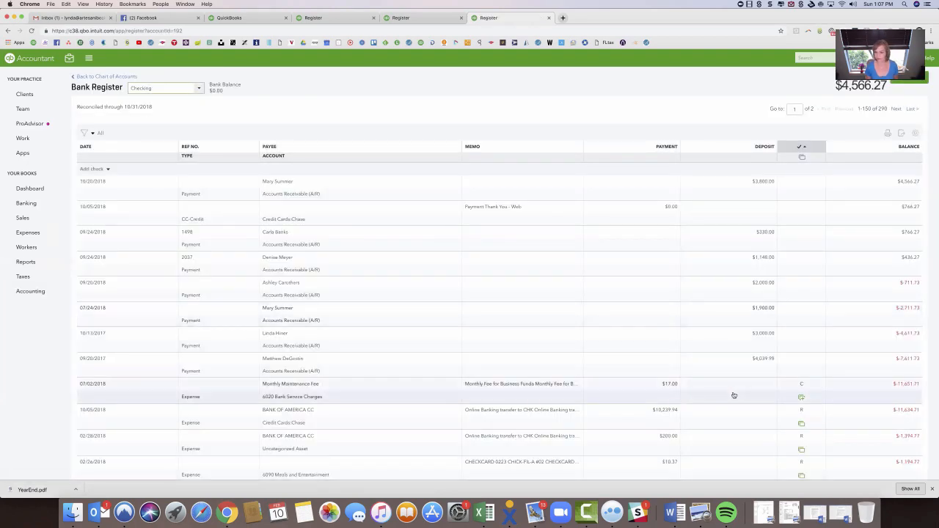
{"action": "scroll", "coordinate": [730, 389], "scroll_direction": "down", "scroll_amount": 5}
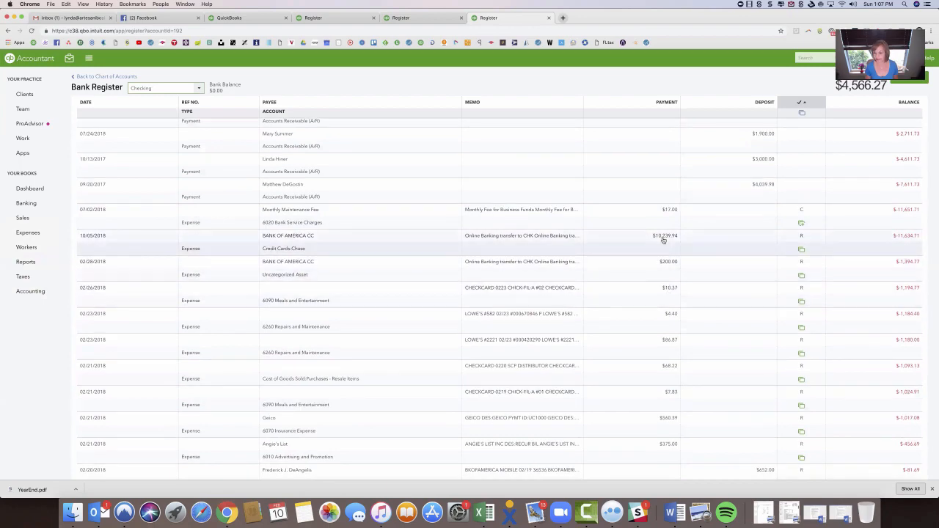
{"action": "scroll", "coordinate": [663, 240], "scroll_direction": "up", "scroll_amount": 5}
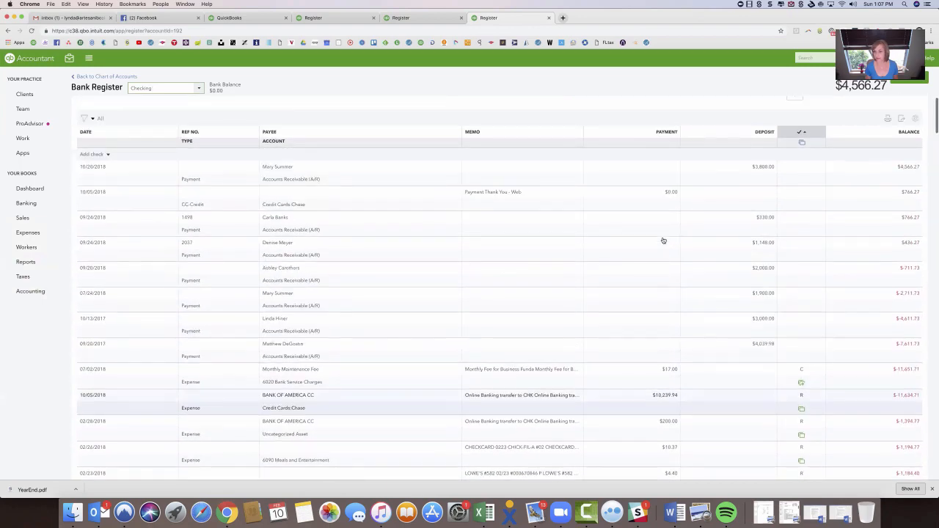
{"action": "scroll", "coordinate": [663, 240], "scroll_direction": "down", "scroll_amount": 10}
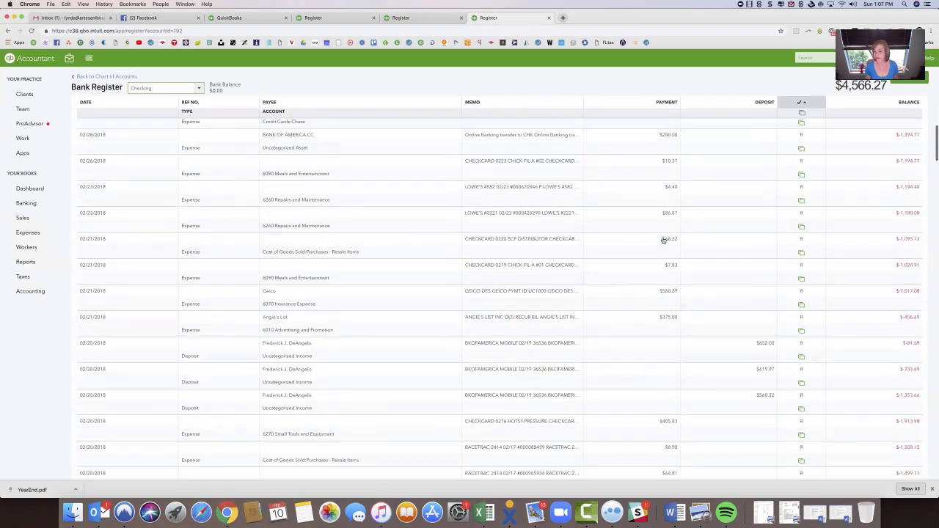
{"action": "scroll", "coordinate": [663, 240], "scroll_direction": "down", "scroll_amount": 2}
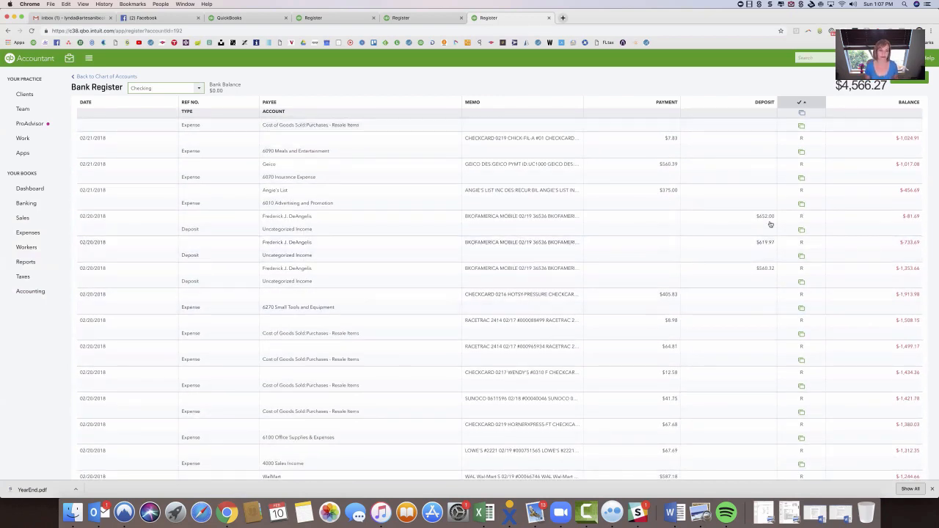
Switch to the Credit Cards:Chase register and review the Reconciliation Discrepancy Report from its reconciliation.
{"action": "left_click", "coordinate": [201, 90]}
{"action": "scroll", "coordinate": [169, 183], "scroll_direction": "down", "scroll_amount": 2}
{"action": "scroll", "coordinate": [169, 183], "scroll_direction": "down", "scroll_amount": 5}
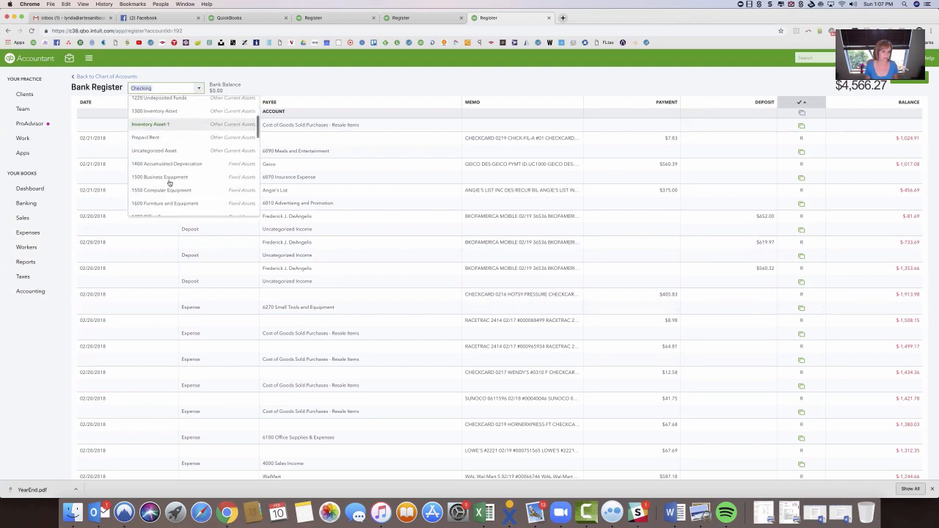
{"action": "left_click", "coordinate": [161, 202]}
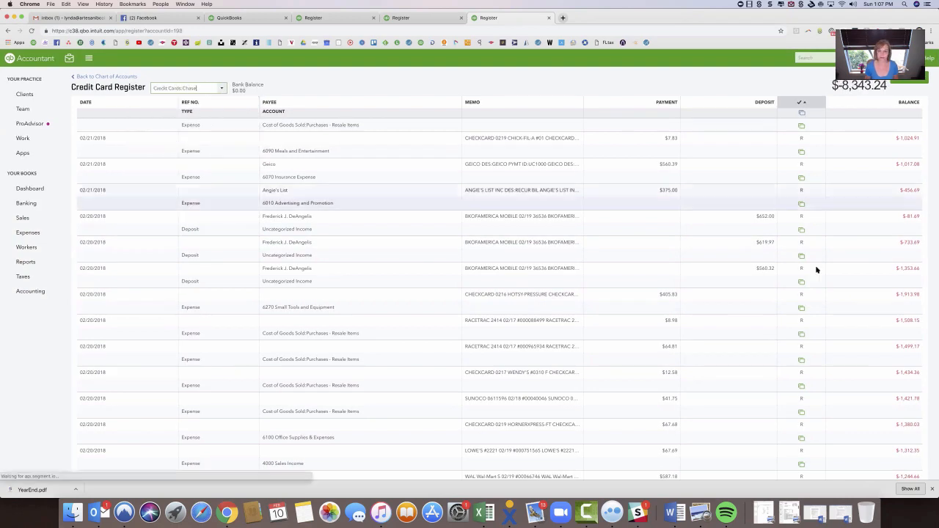
{"action": "left_click", "coordinate": [914, 86]}
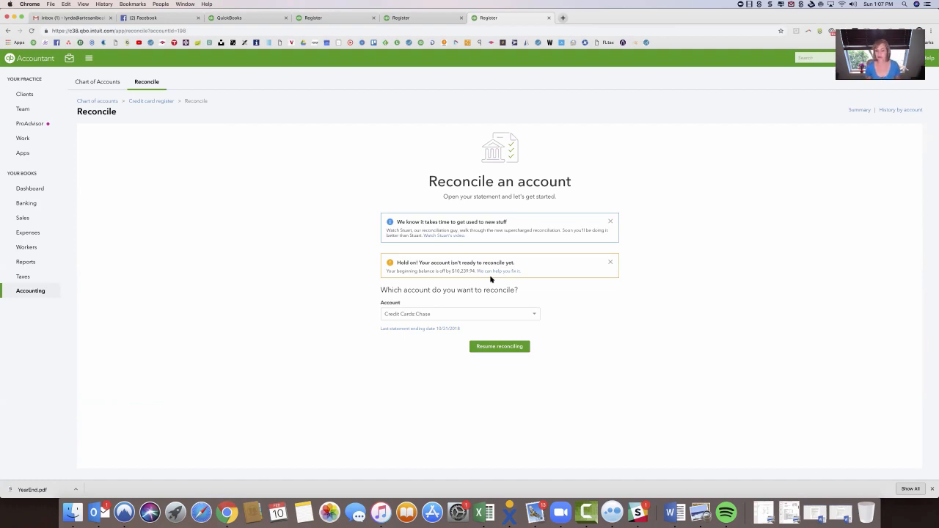
{"action": "left_click", "coordinate": [494, 271]}
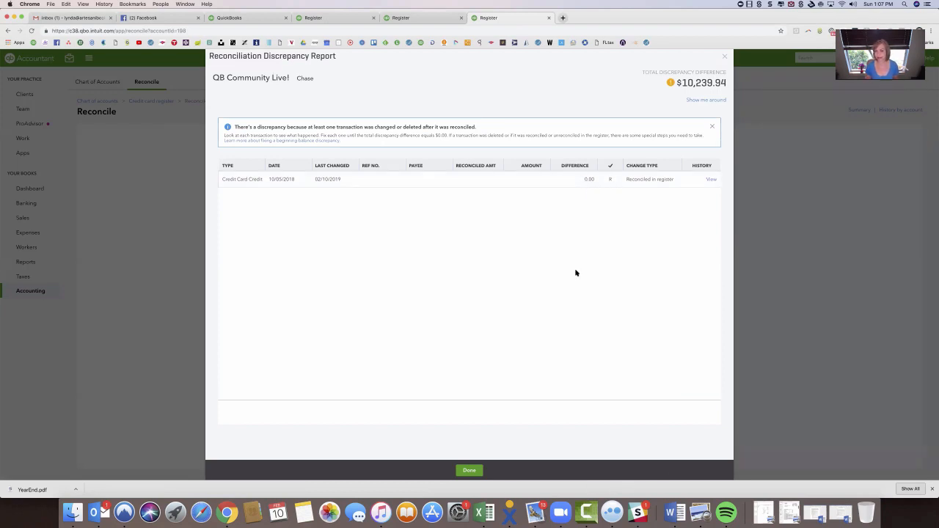
{"action": "left_click", "coordinate": [724, 56]}
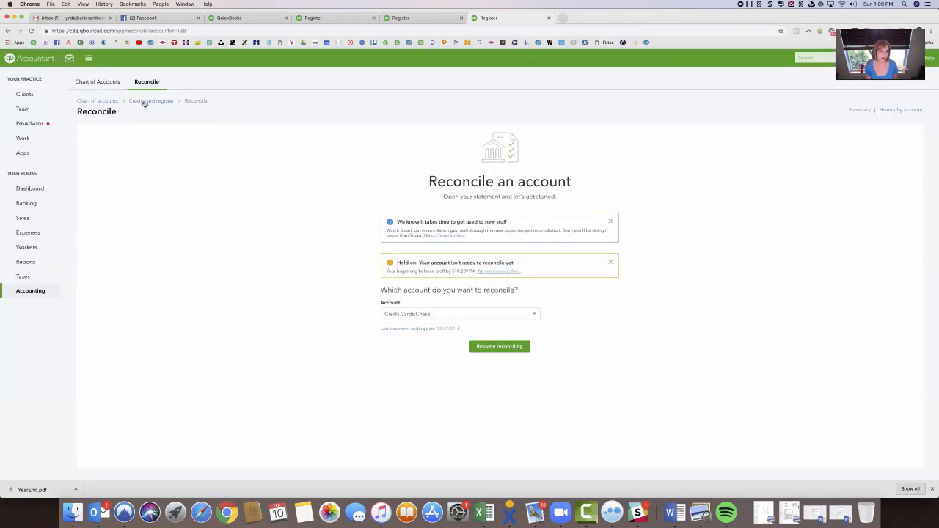
Mark the 10/05/2018 Bank of America CC payment as R in the Chase register, then recheck the Chase reconciliation and save it for later.
{"action": "left_click", "coordinate": [143, 102]}
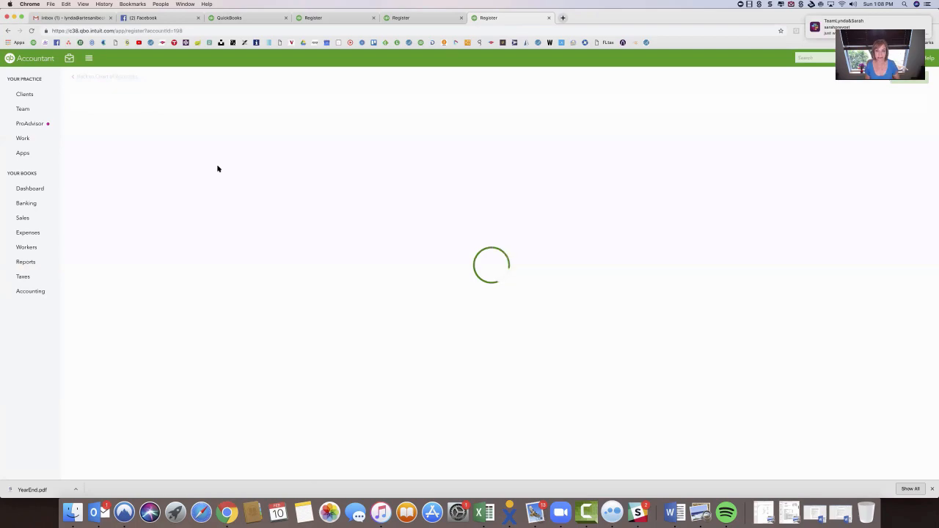
{"action": "scroll", "coordinate": [232, 392], "scroll_direction": "down", "scroll_amount": 2}
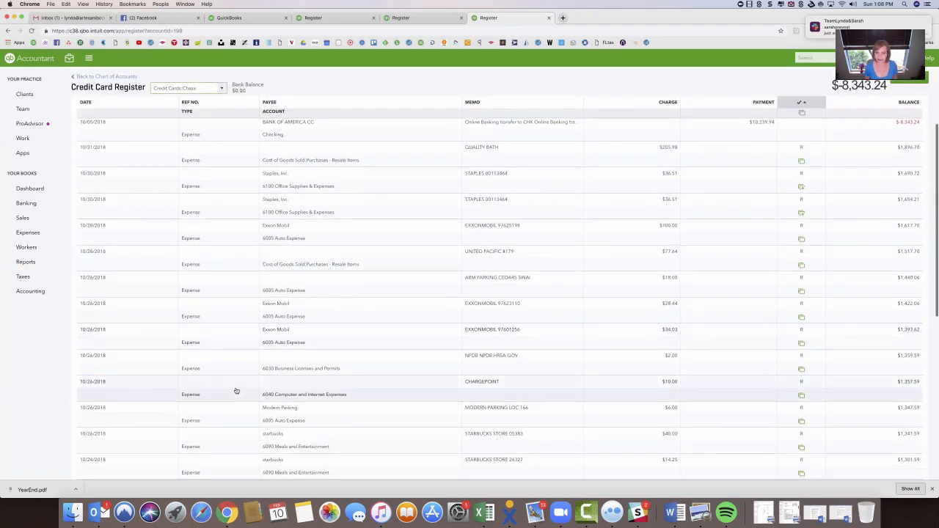
{"action": "scroll", "coordinate": [236, 391], "scroll_direction": "up", "scroll_amount": 3}
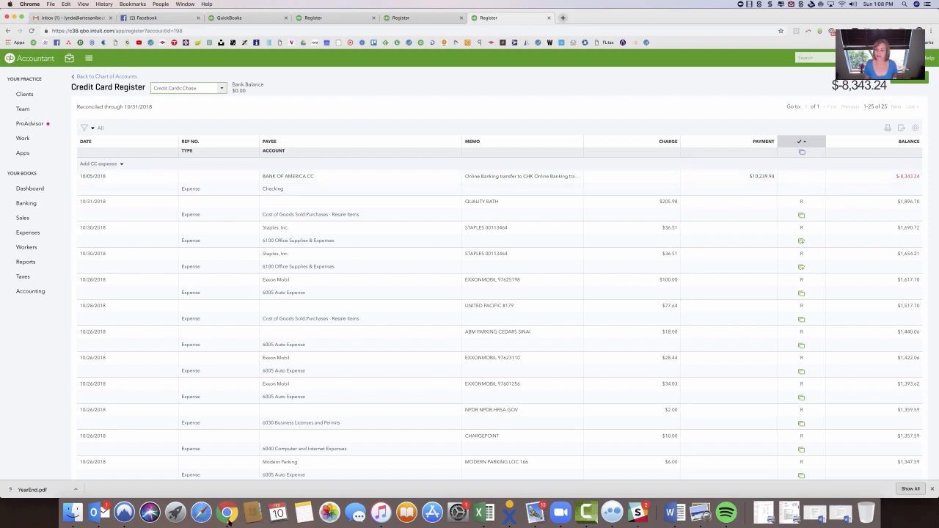
{"action": "left_click", "coordinate": [801, 181]}
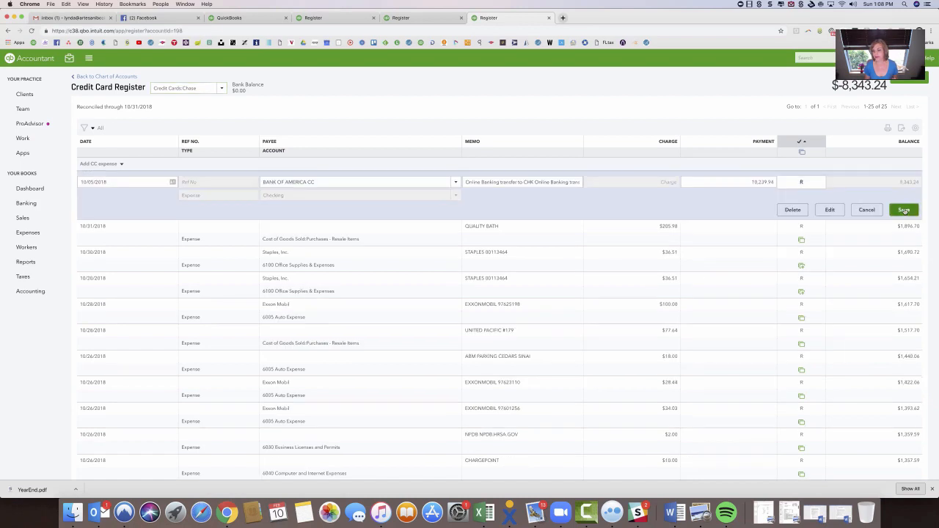
{"action": "left_click", "coordinate": [904, 210]}
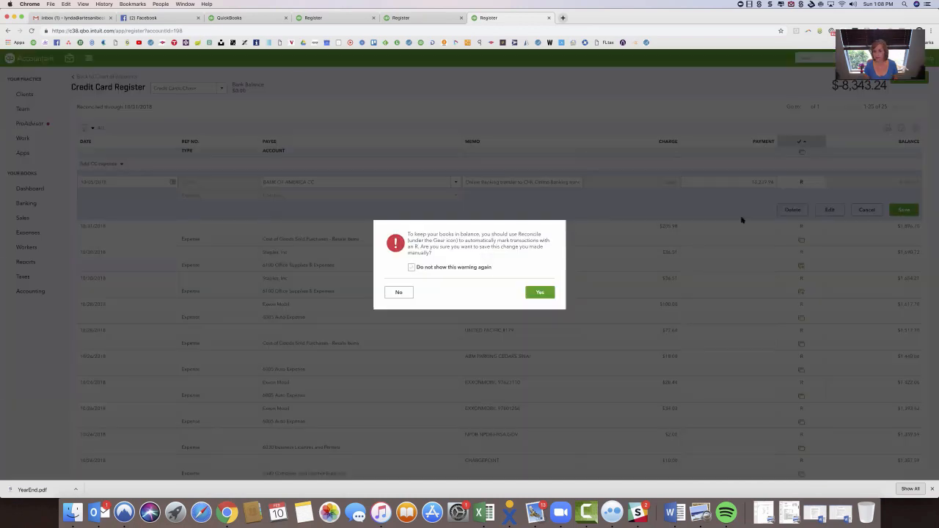
{"action": "left_click", "coordinate": [536, 292]}
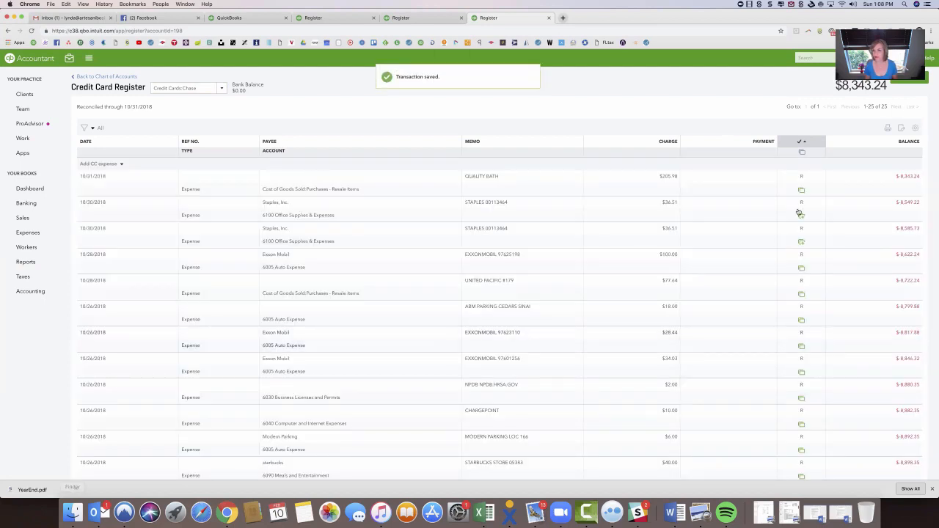
{"action": "left_click", "coordinate": [915, 84]}
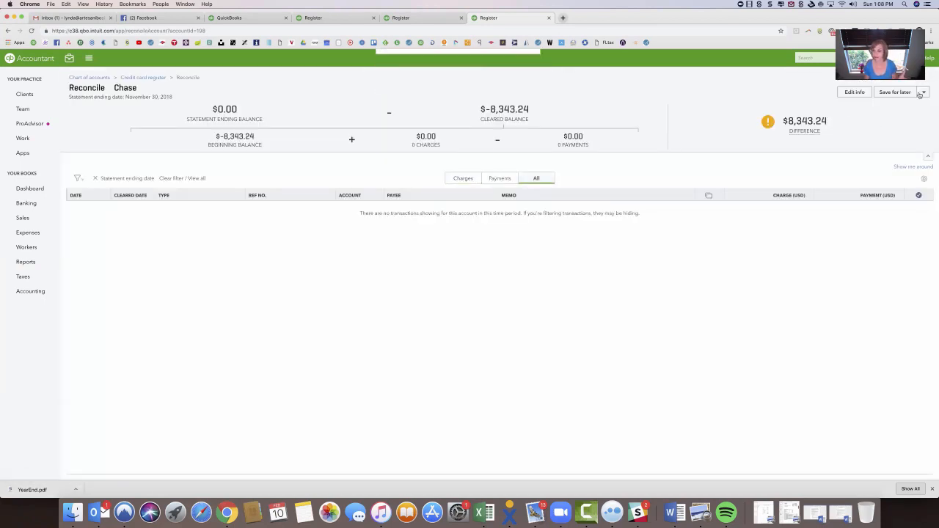
{"action": "left_click", "coordinate": [901, 94]}
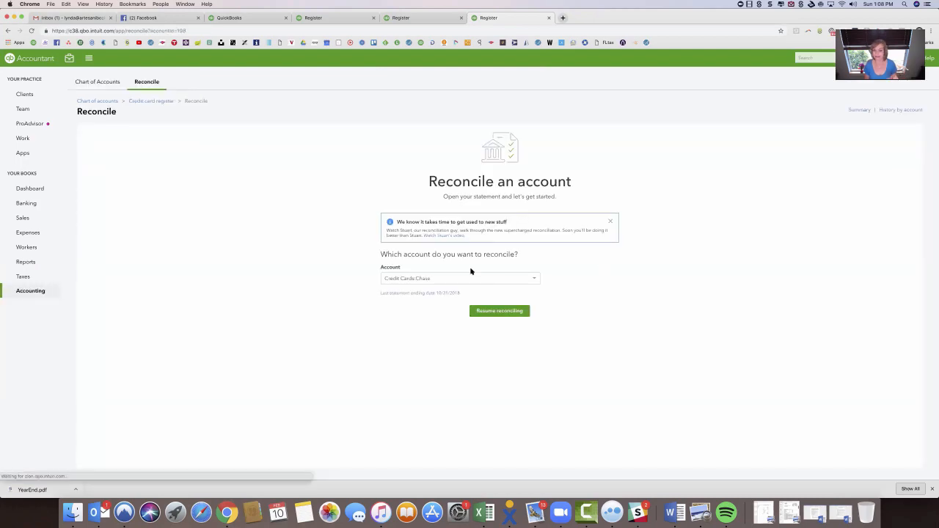